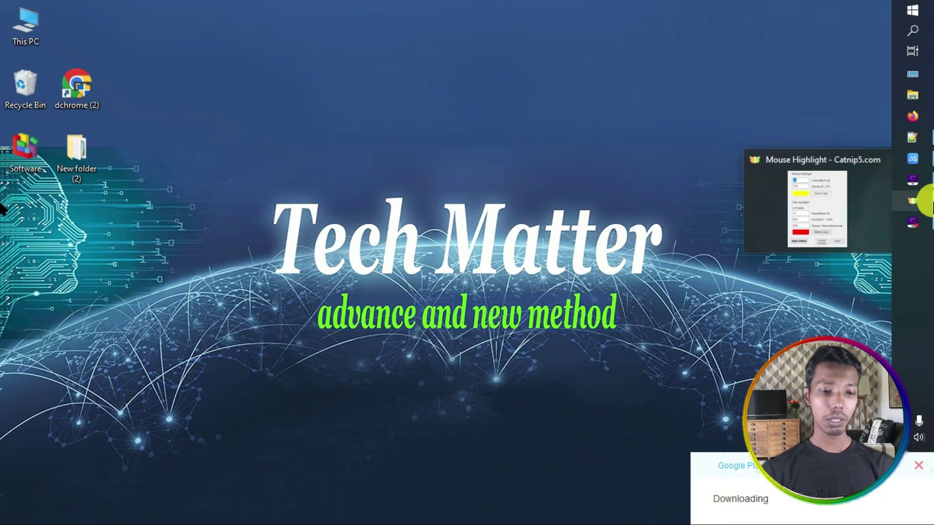
Bring up the mirrored phone, wake and unlock it, then launch the Play Store
click(908, 159)
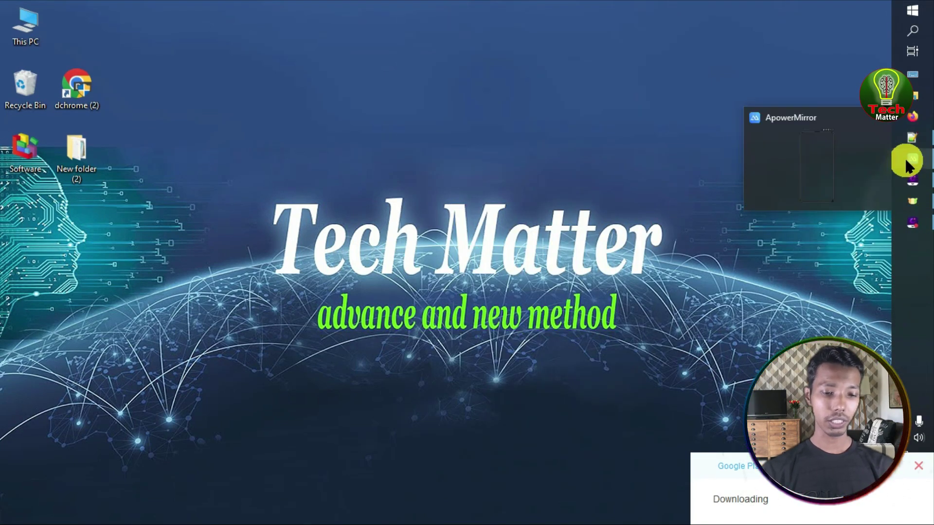
click(912, 158)
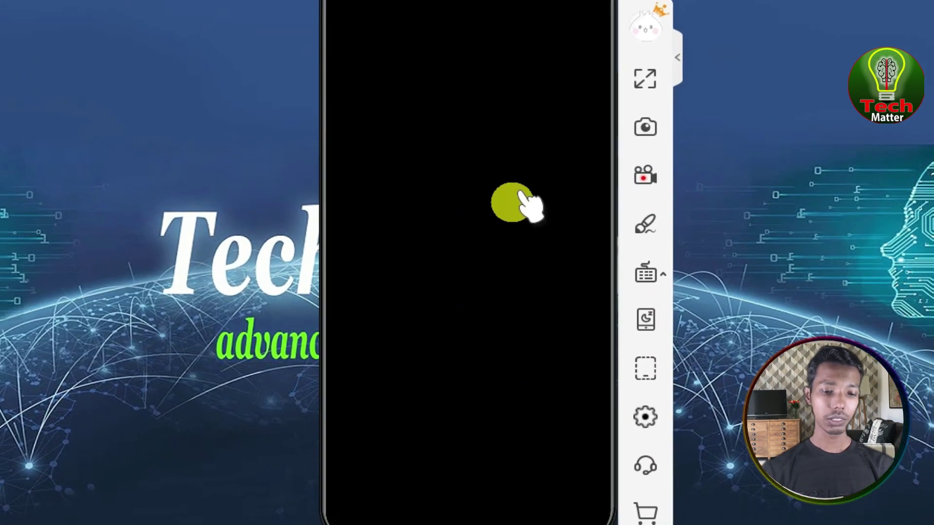
click(524, 132)
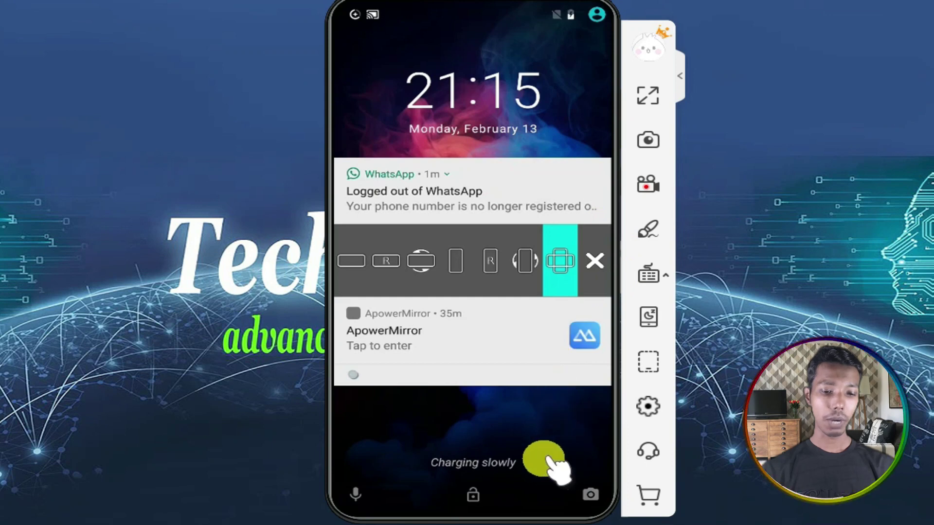
drag(552, 465, 559, 292)
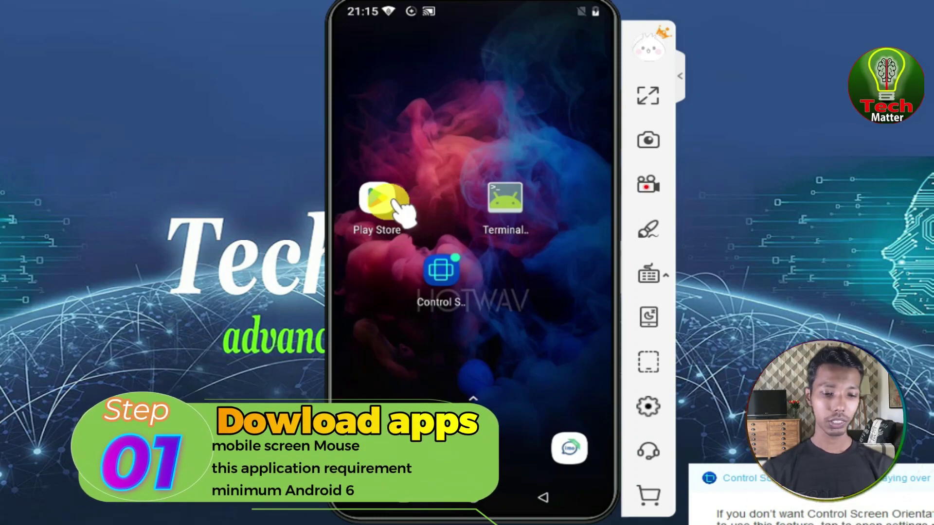
click(397, 203)
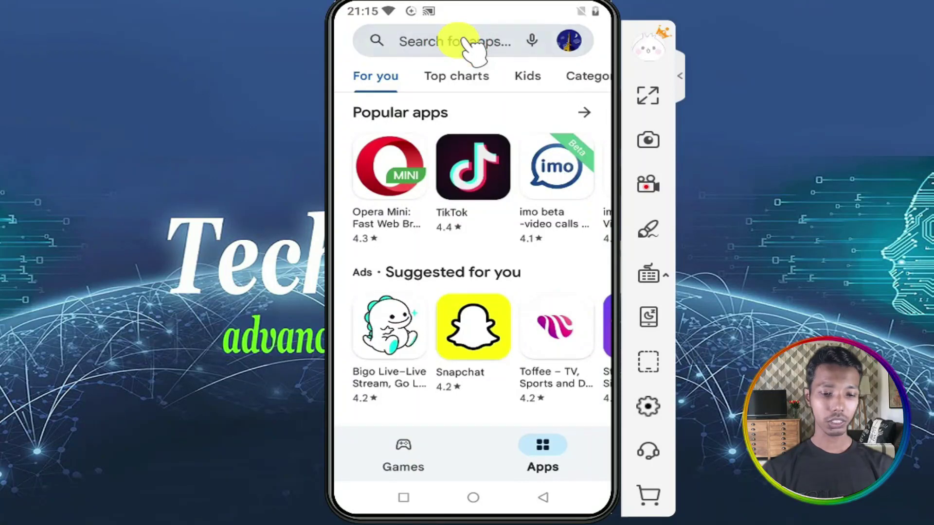
Search the Play Store for 'mobile touch mouse' and install Mouse Touchpad for Mobile
click(463, 42)
click(457, 80)
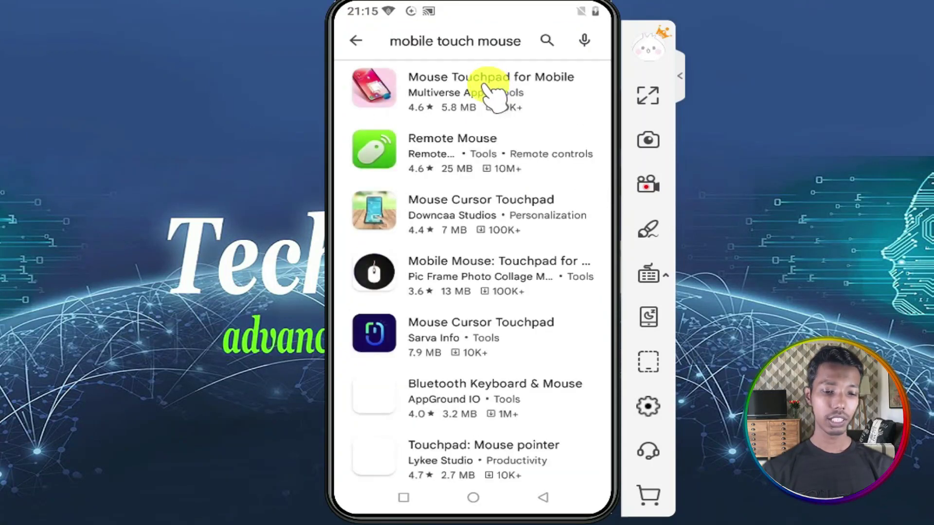
click(444, 97)
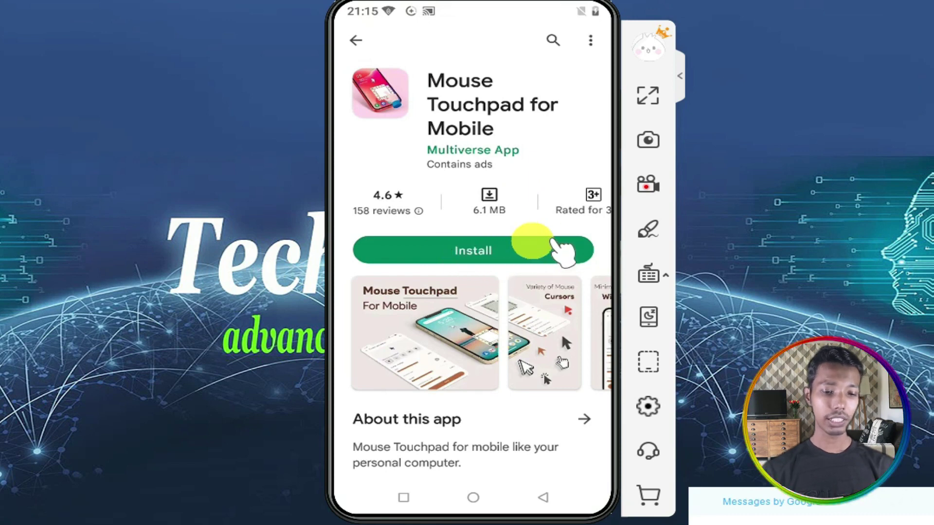
click(563, 248)
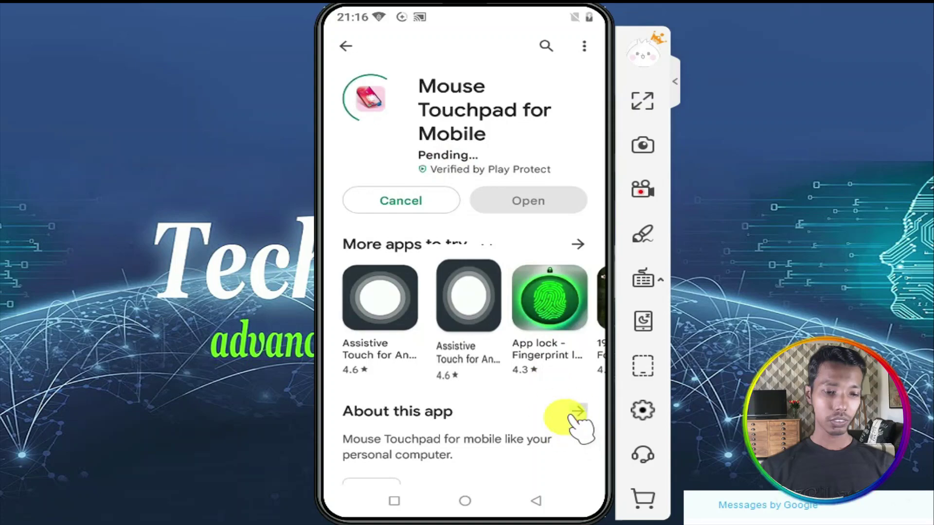
click(576, 413)
scroll(515, 274, down, 5)
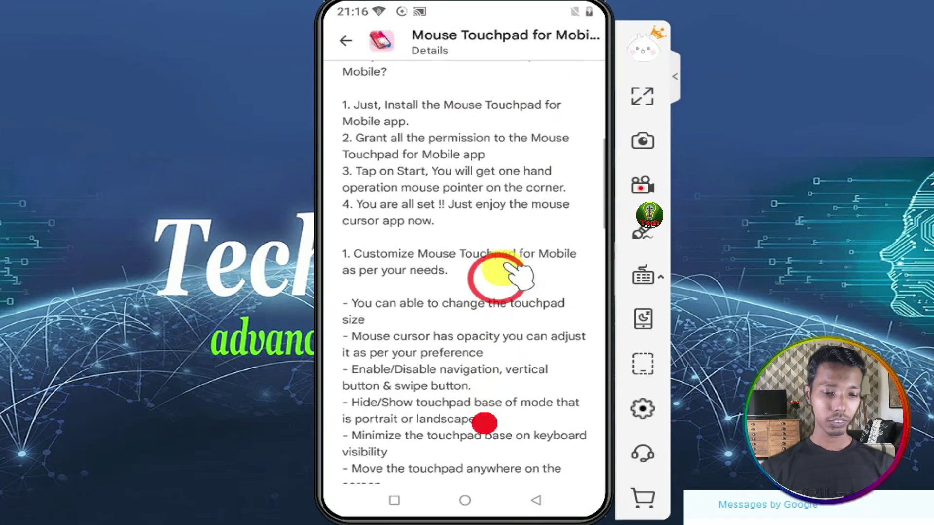
scroll(514, 274, down, 3)
scroll(553, 438, down, 3)
scroll(486, 358, down, 3)
scroll(553, 302, down, 3)
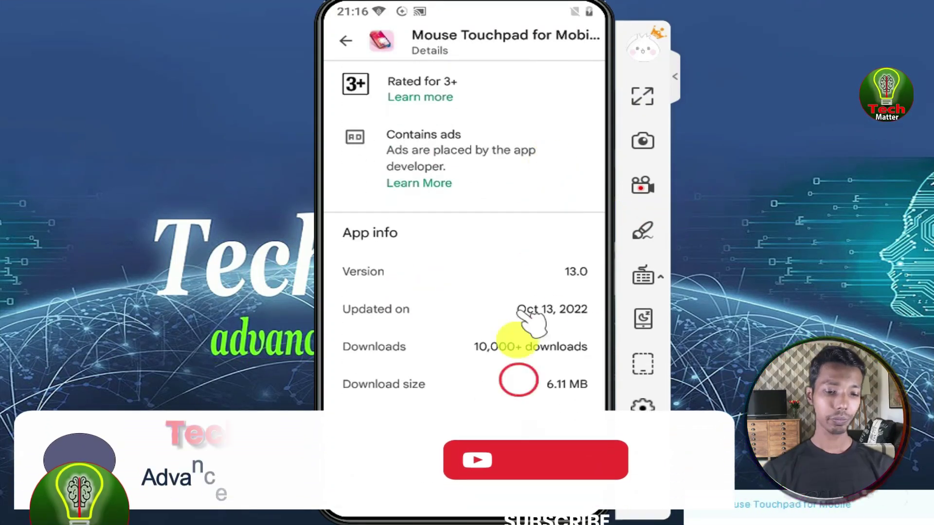
scroll(525, 316, down, 3)
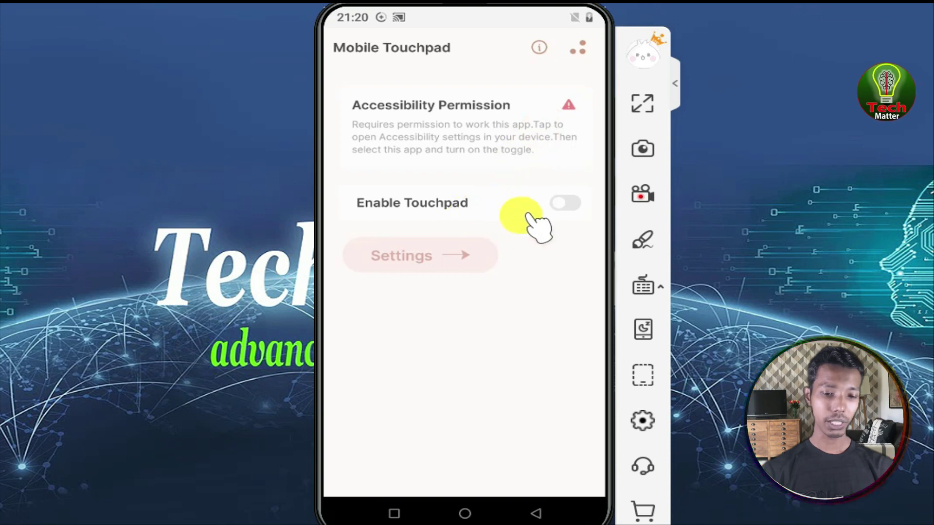
Agree to the permission prompt and switch on the Mouse Touchpad For Mobile accessibility service
click(548, 130)
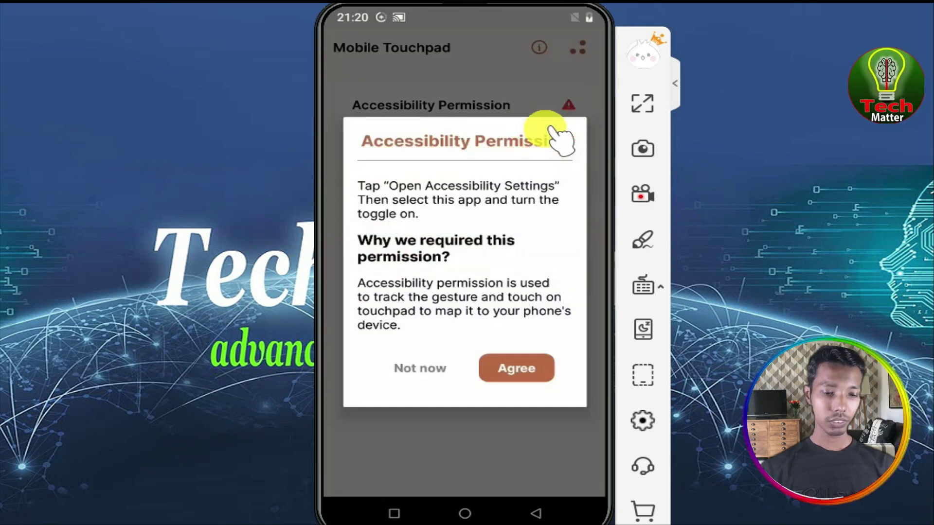
click(521, 367)
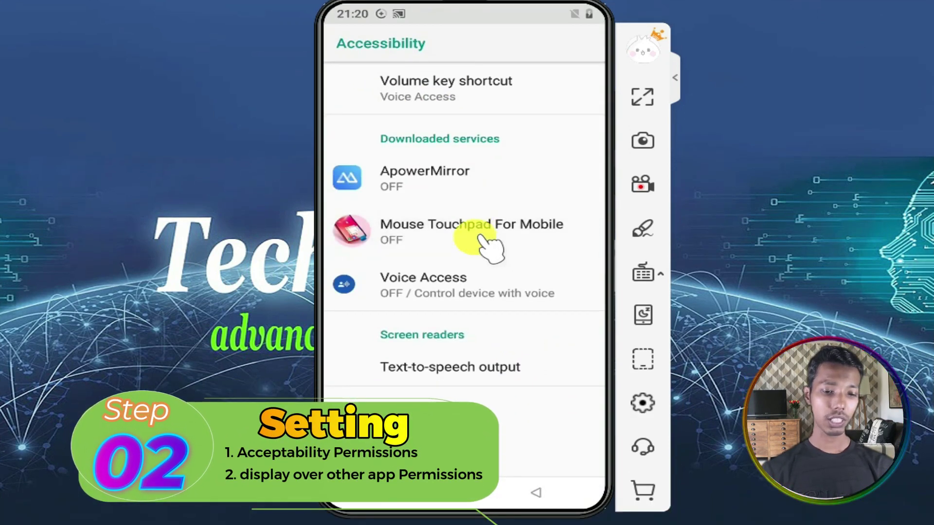
click(474, 237)
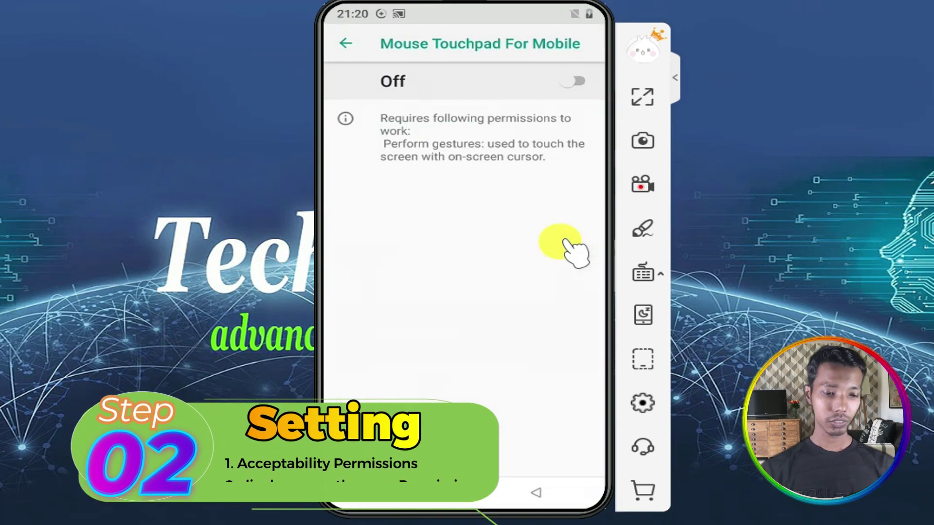
click(576, 81)
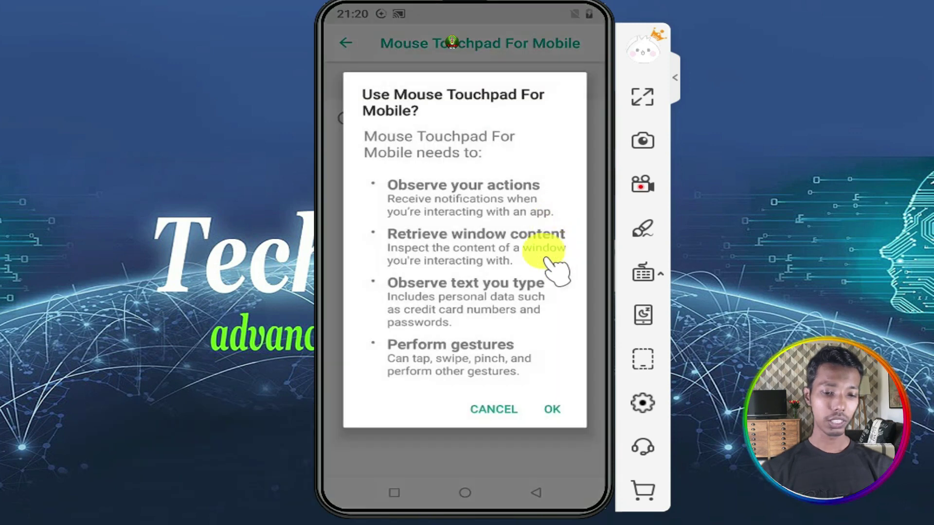
click(549, 410)
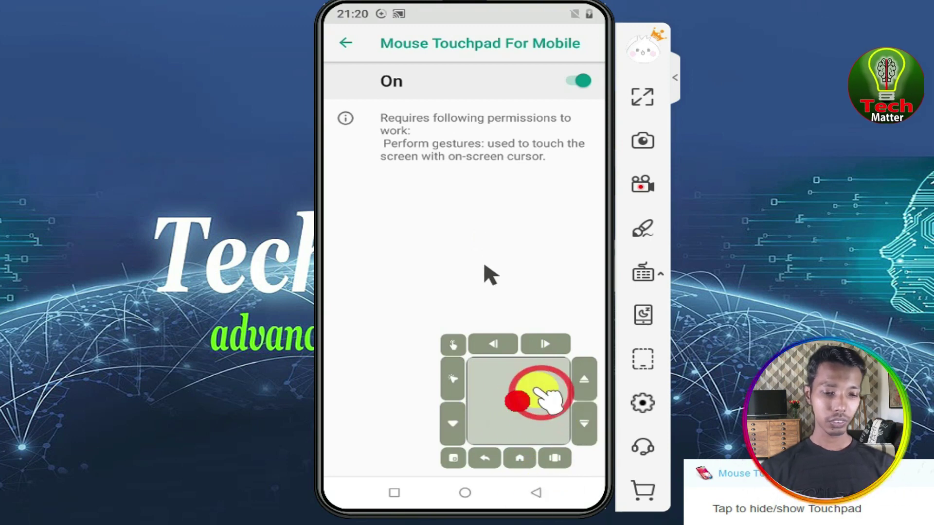
click(536, 493)
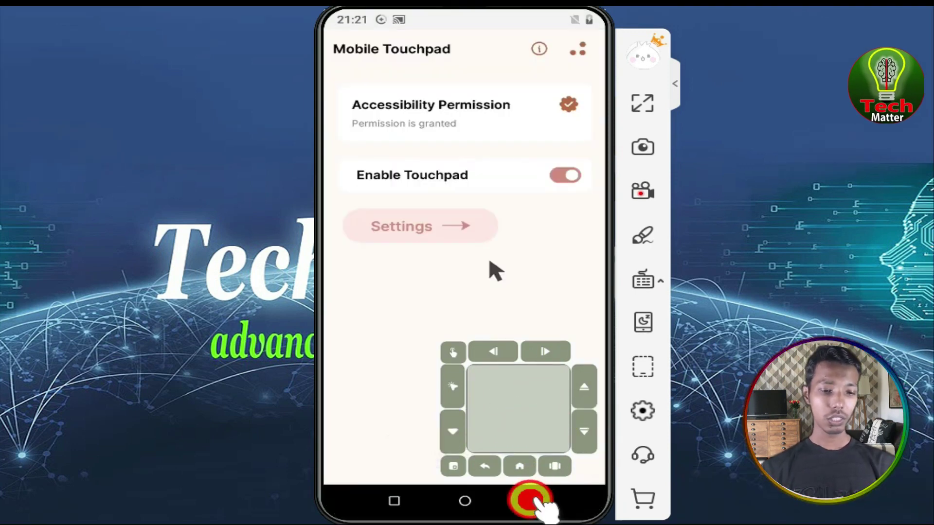
Leave the app for the home screen and place the Mouse Touchpad app there
click(532, 501)
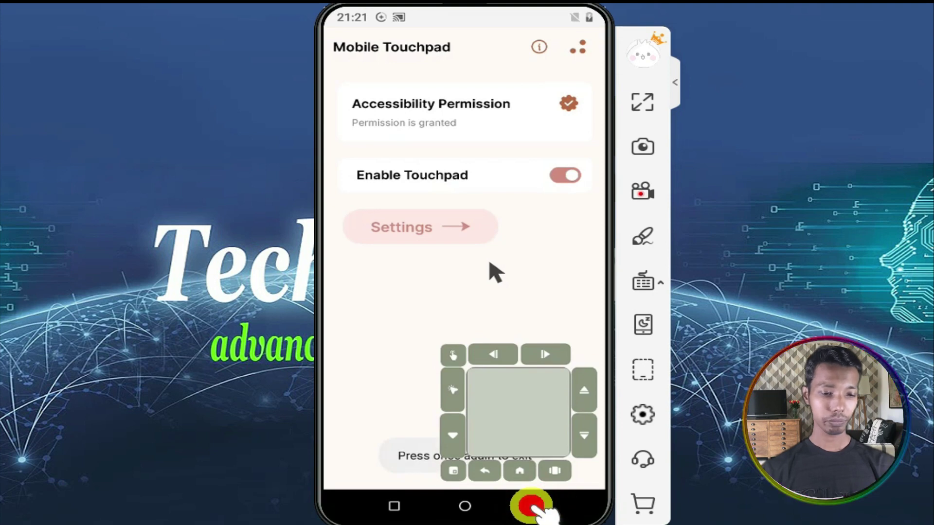
click(536, 506)
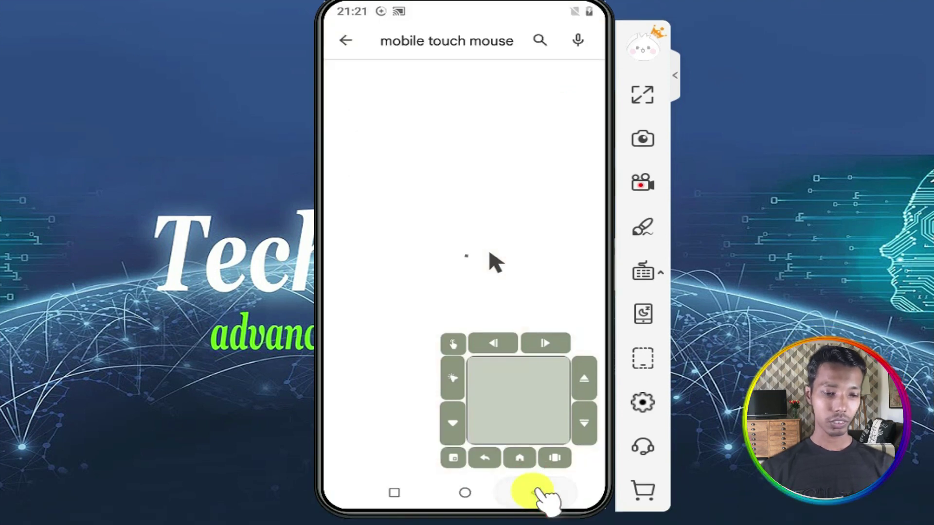
click(498, 447)
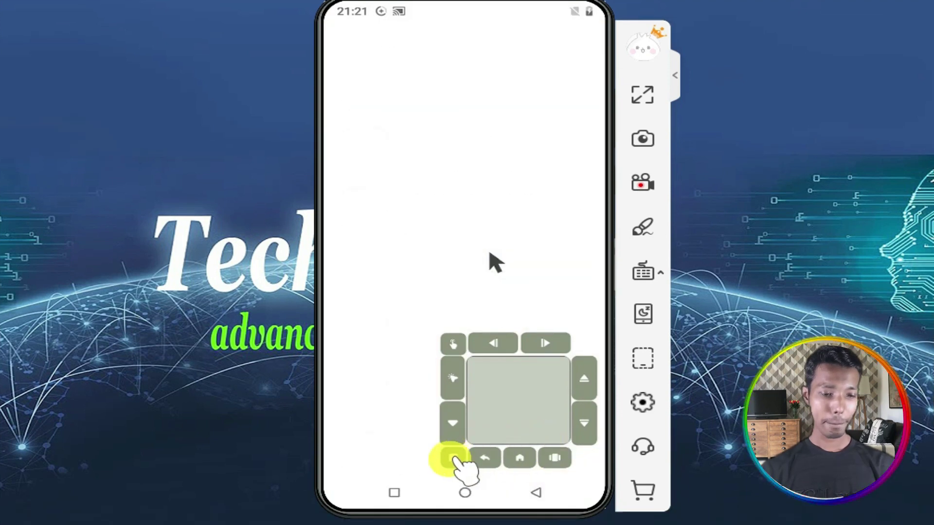
click(511, 458)
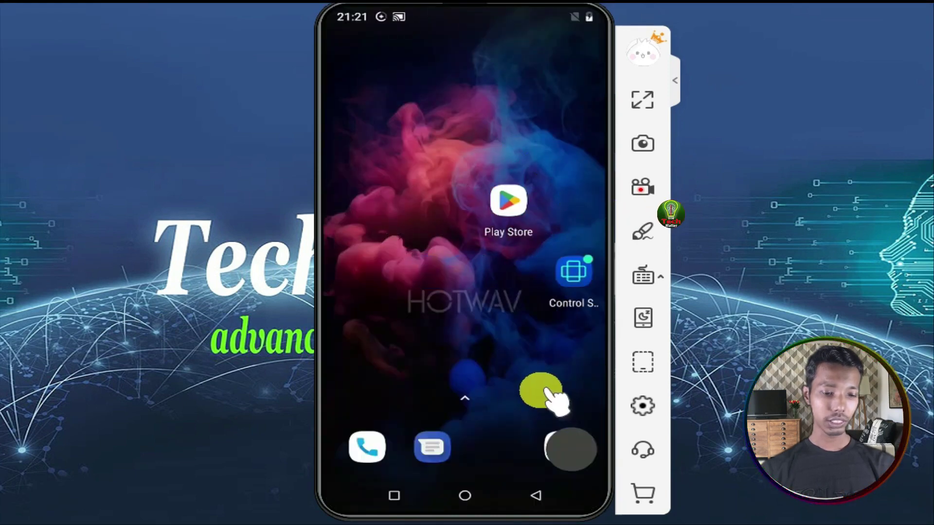
drag(542, 392, 554, 327)
drag(562, 205, 374, 210)
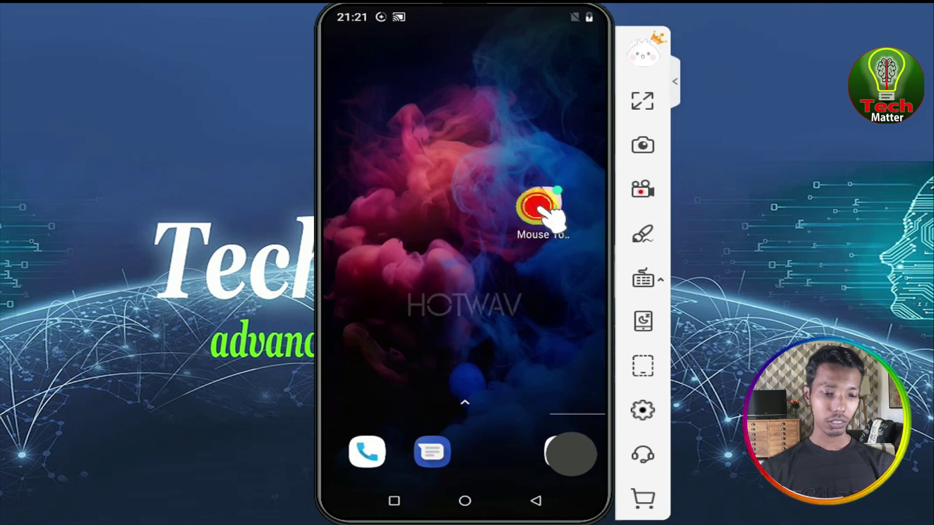
mouse_move(543, 209)
mouse_down()
mouse_move(256, 219)
mouse_move(480, 282)
mouse_up()
Allow Mouse Touchpad For Mobile to display over other apps via its App info page
click(501, 213)
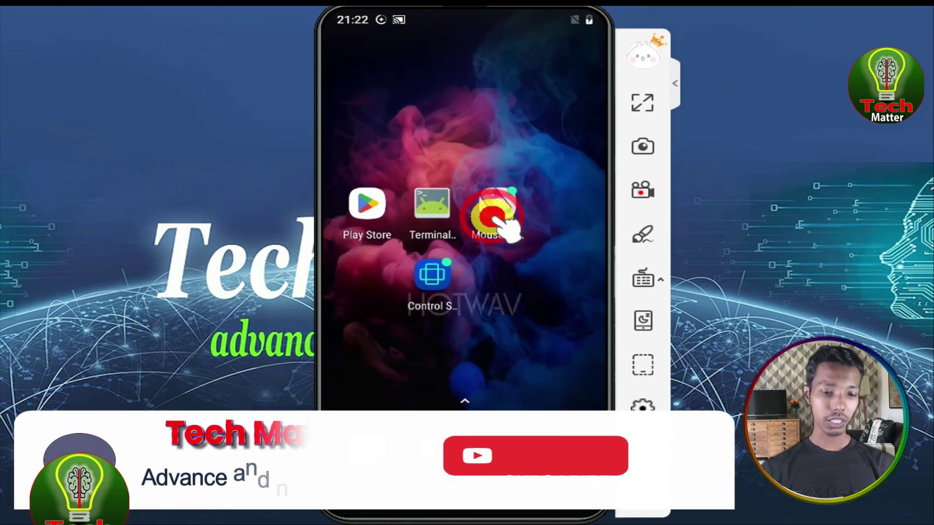
click(471, 75)
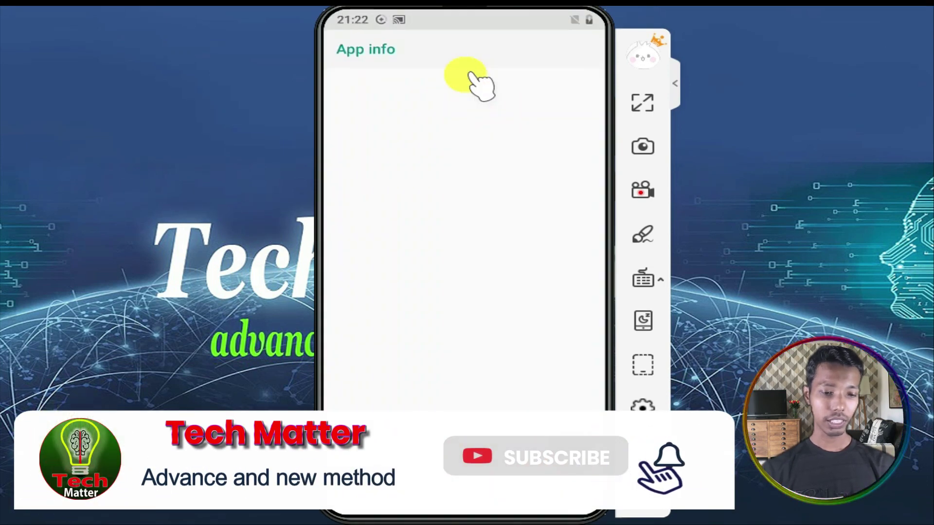
drag(455, 405, 515, 214)
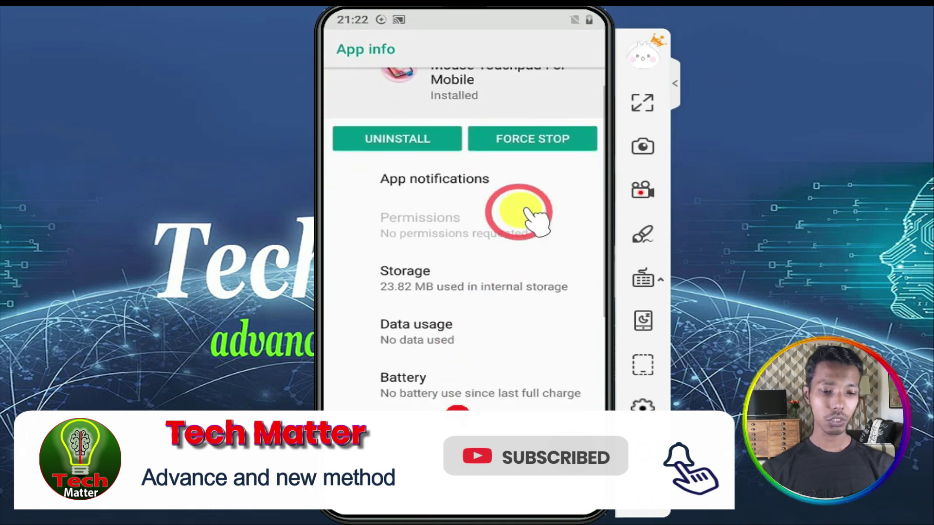
scroll(484, 390, down, 2)
scroll(496, 397, down, 3)
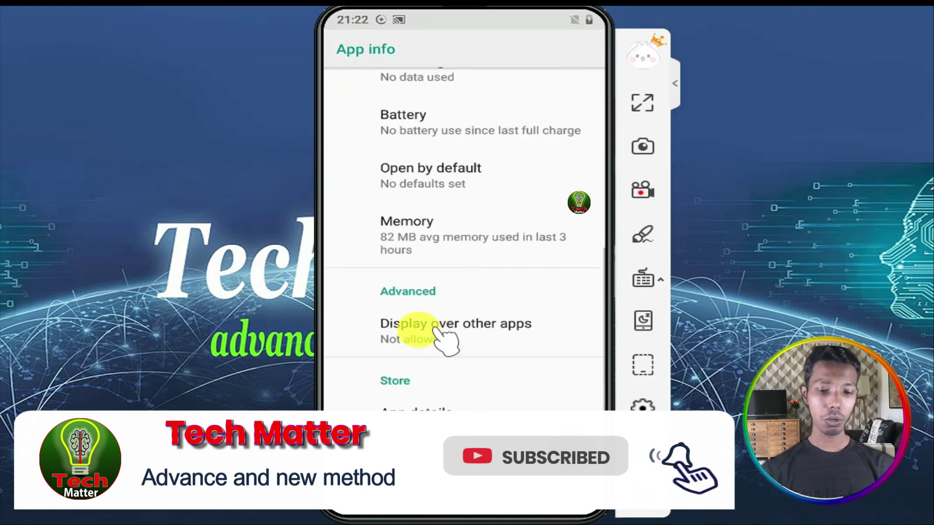
click(445, 339)
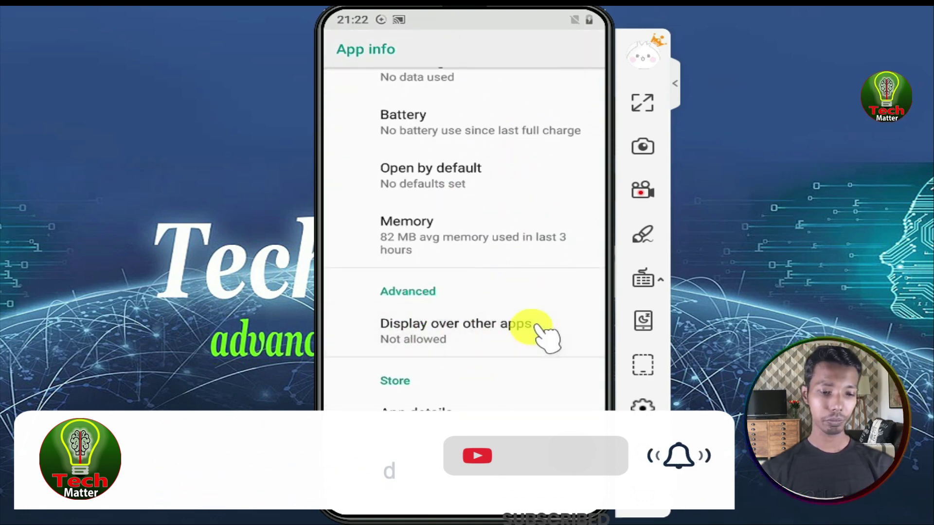
click(576, 178)
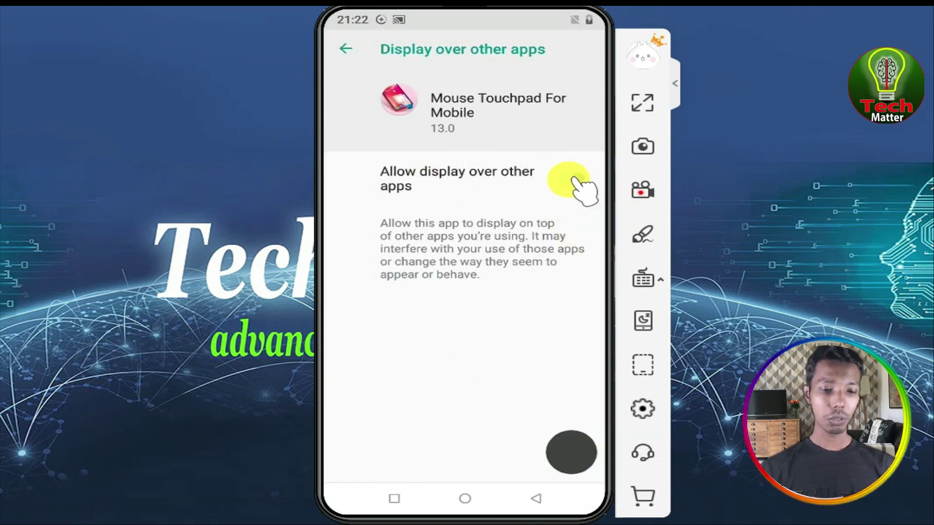
click(568, 248)
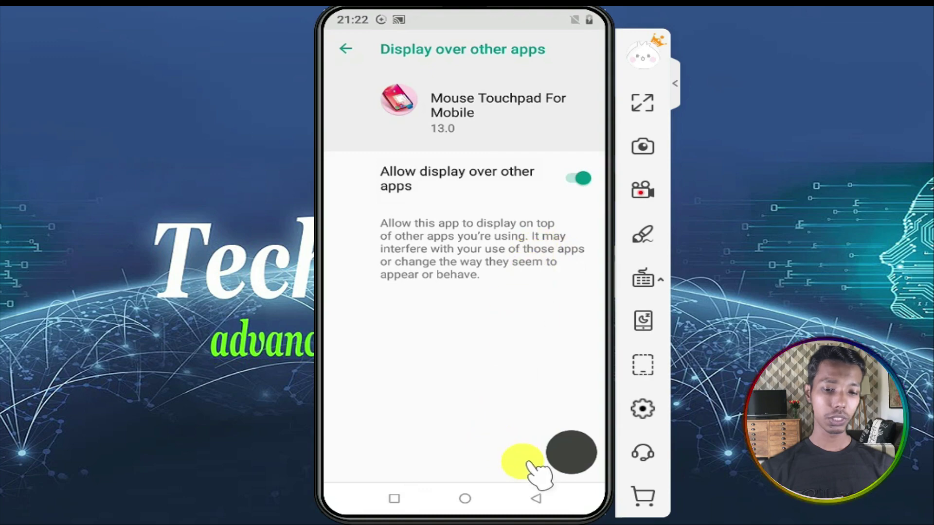
click(537, 498)
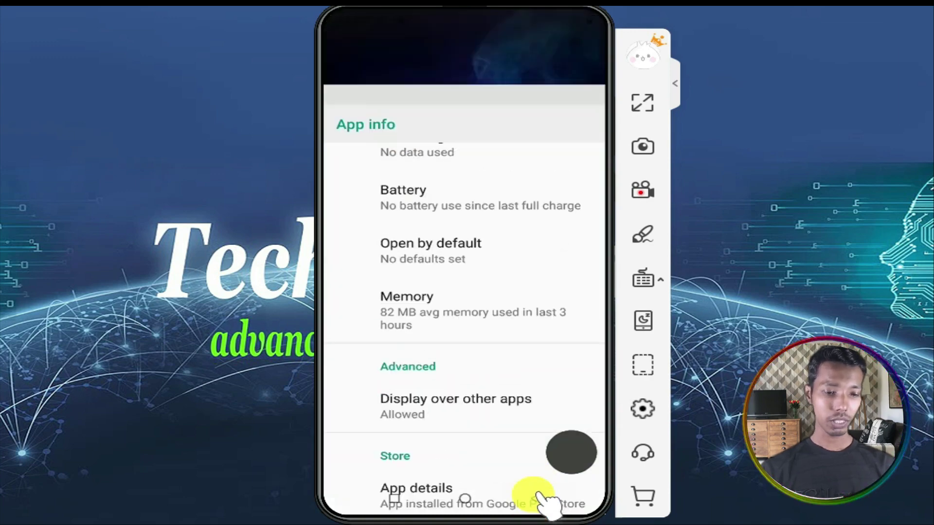
click(520, 212)
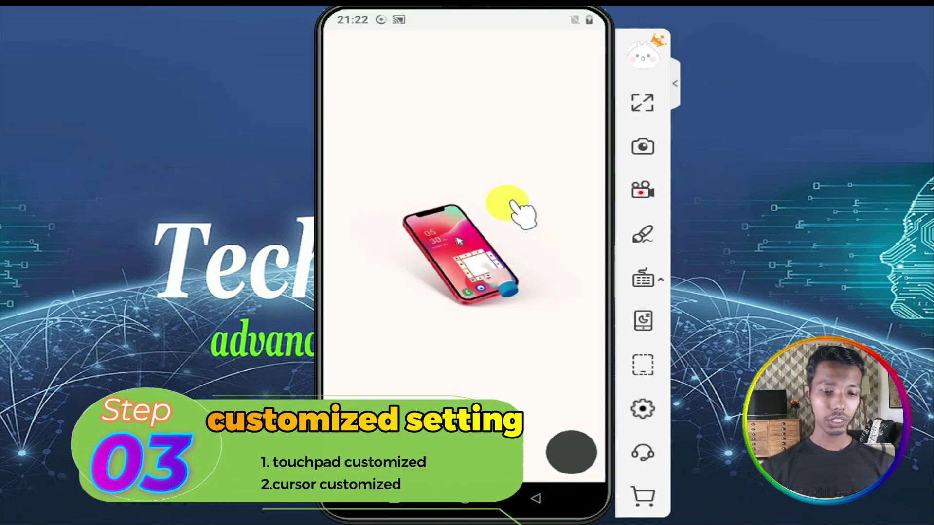
Set the touchpad to 1% size and 64% opacity in Touchpad Customize and save
click(438, 226)
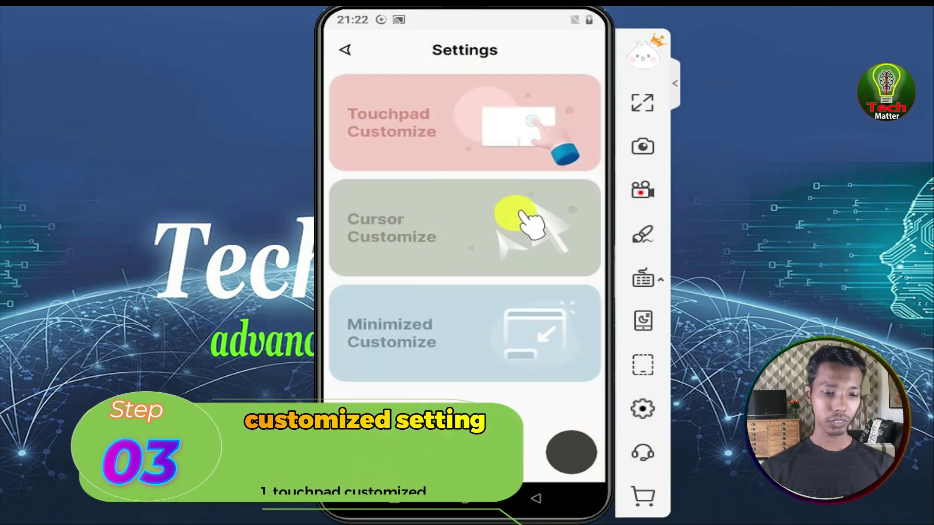
click(518, 157)
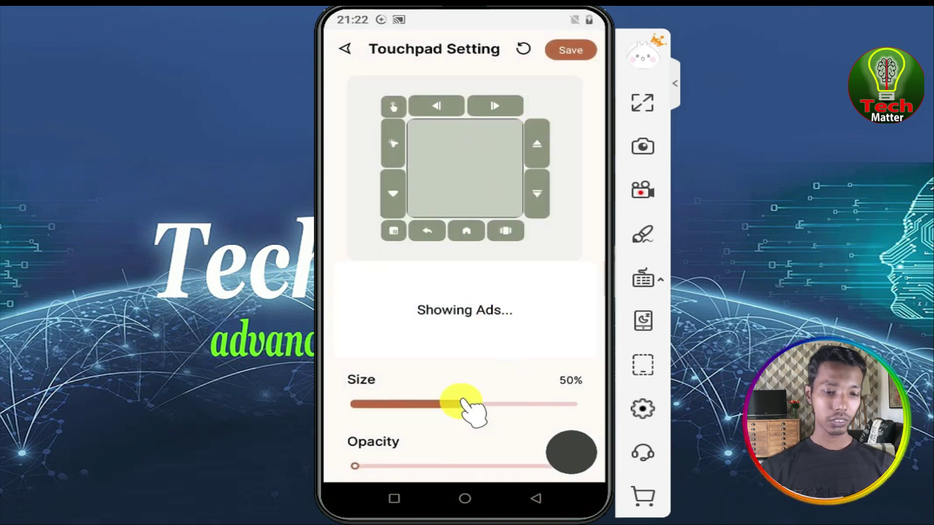
drag(453, 405, 338, 403)
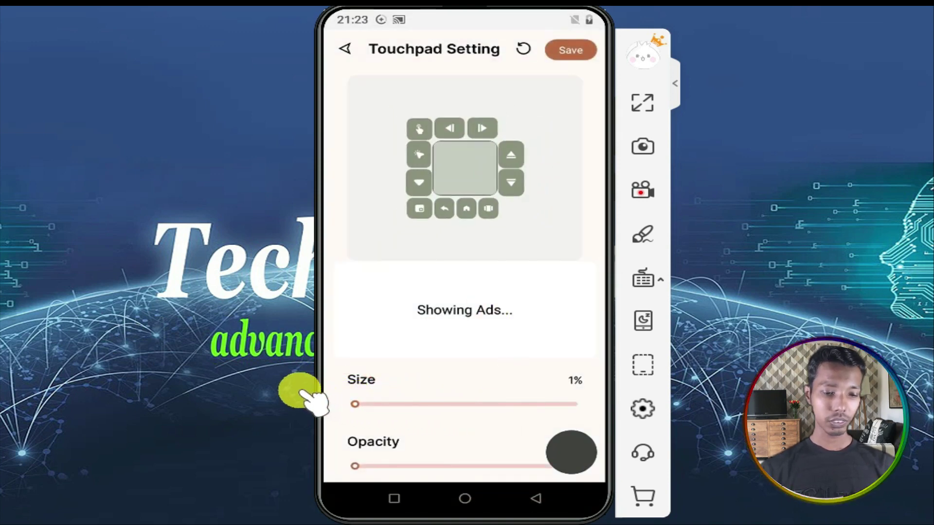
scroll(408, 392, down, 5)
scroll(455, 396, down, 1)
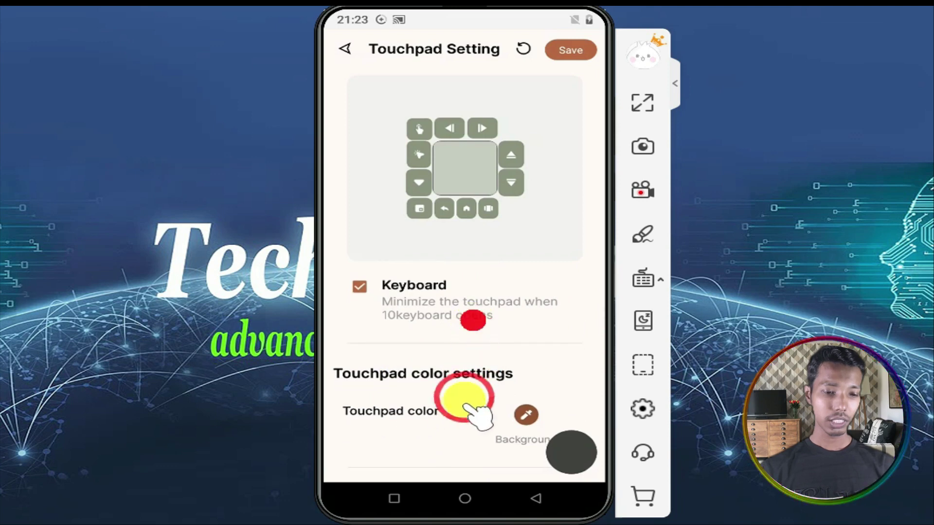
scroll(511, 327, up, 1)
scroll(529, 353, up, 1)
scroll(527, 354, down, 2)
scroll(522, 333, up, 1)
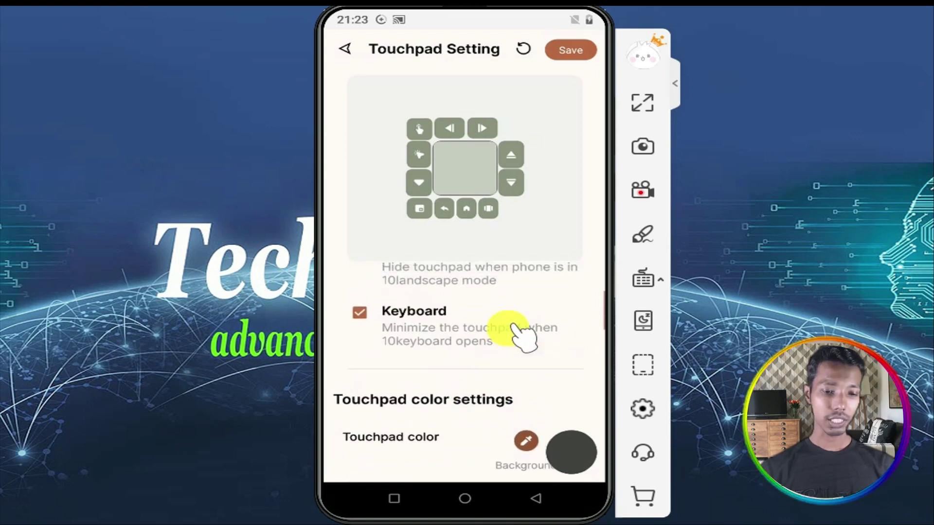
scroll(511, 309, up, 2)
scroll(474, 332, up, 1)
scroll(474, 336, up, 1)
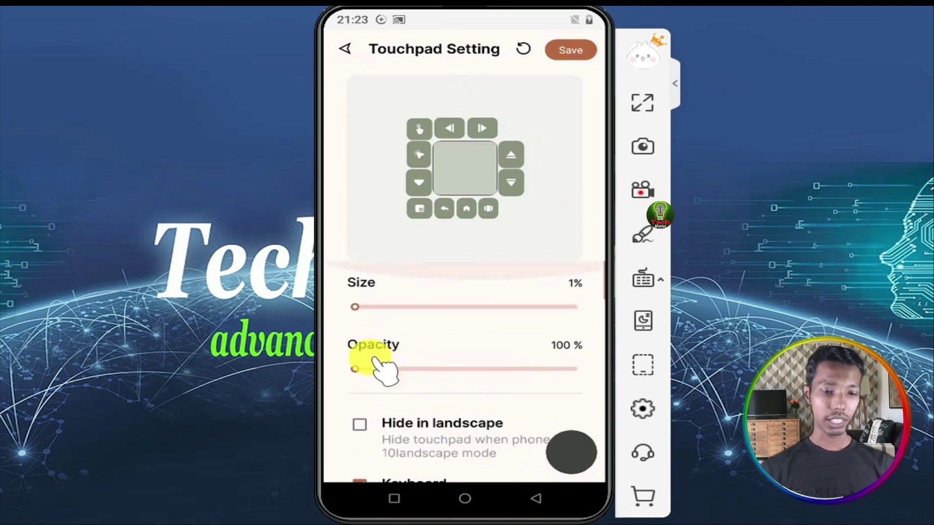
drag(376, 366, 459, 374)
click(573, 53)
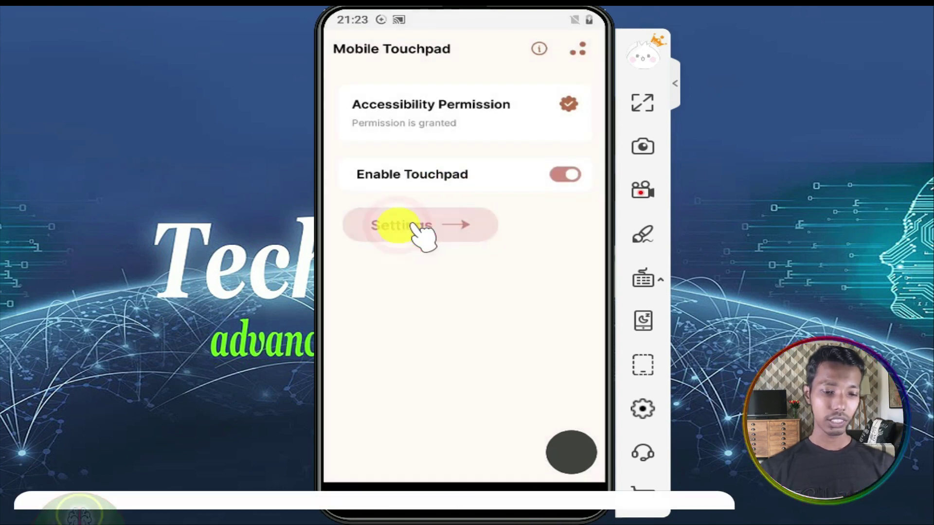
Try several pointer styles in Cursor Customize, settling on the outline arrow
click(501, 228)
click(467, 219)
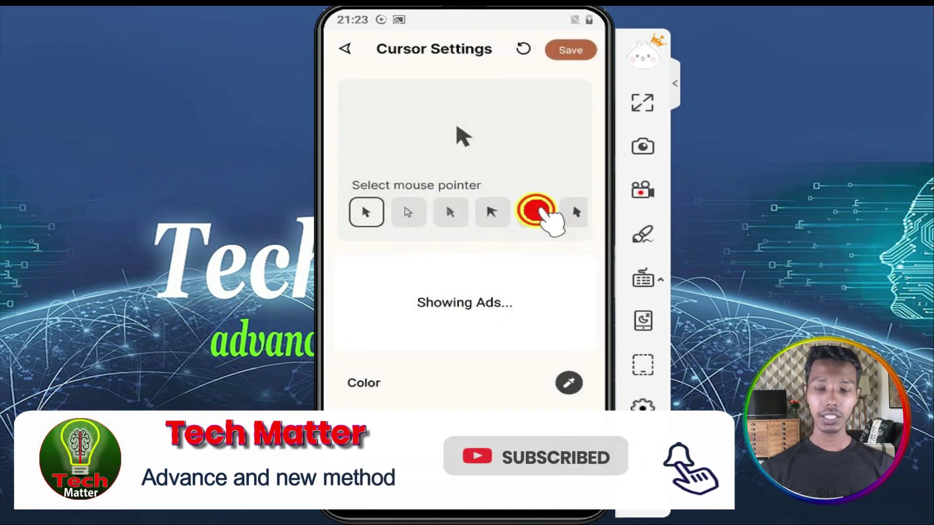
click(535, 211)
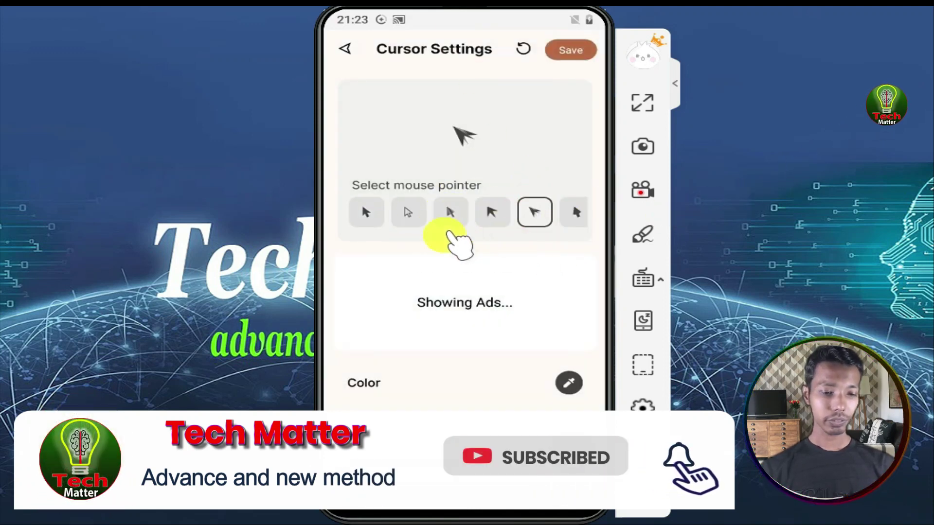
click(408, 211)
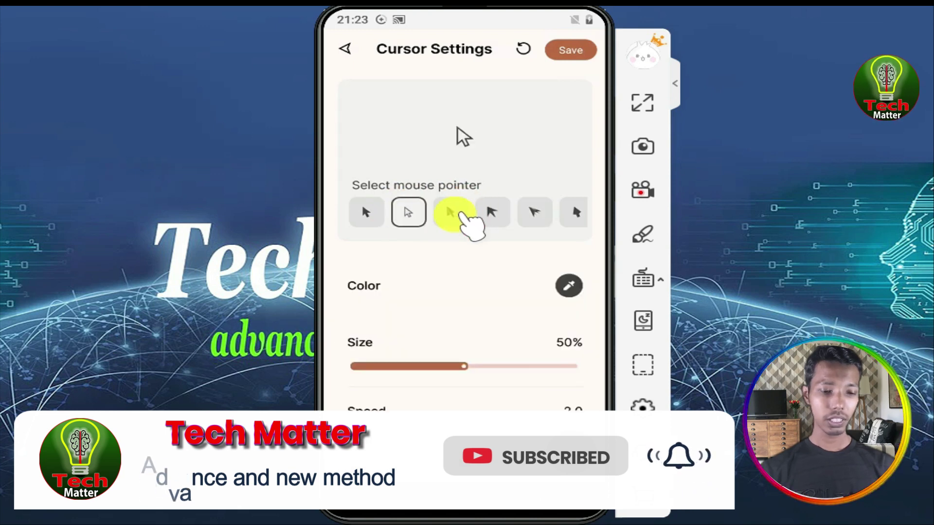
click(451, 214)
click(398, 212)
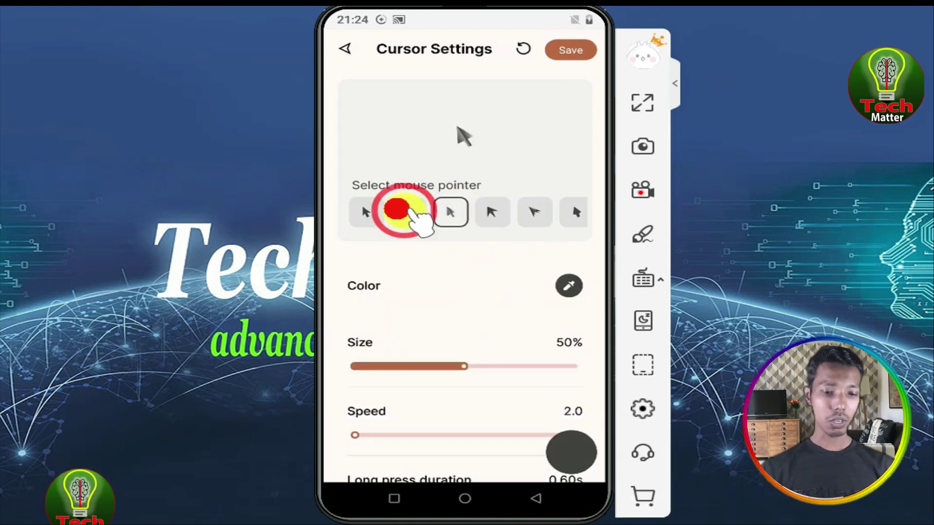
click(409, 214)
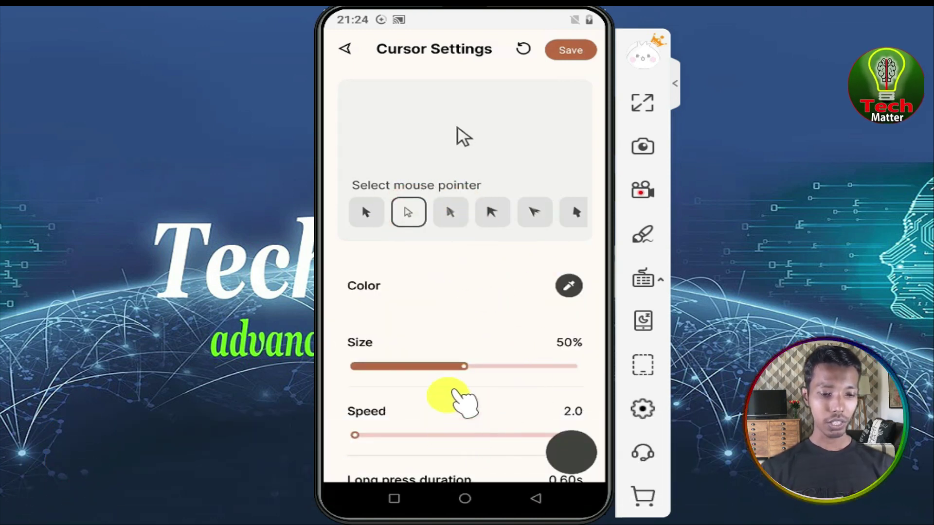
Make the pointer bright green, choose a different arrow style, and save
click(569, 285)
drag(562, 254, 563, 245)
click(532, 131)
click(548, 404)
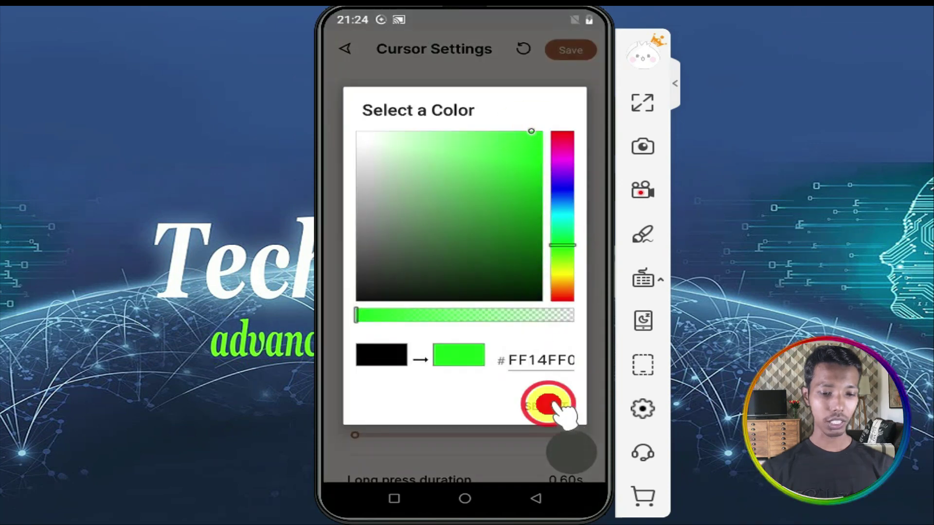
click(448, 211)
click(447, 214)
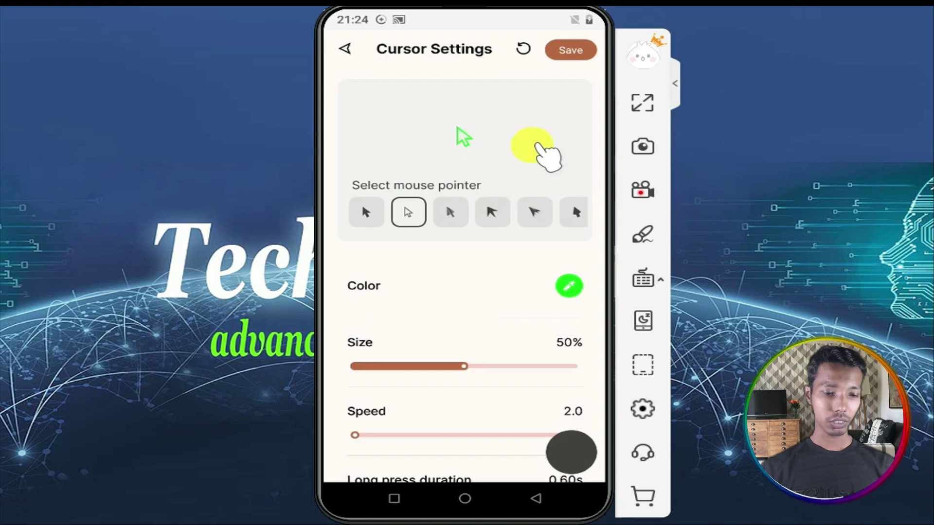
click(570, 51)
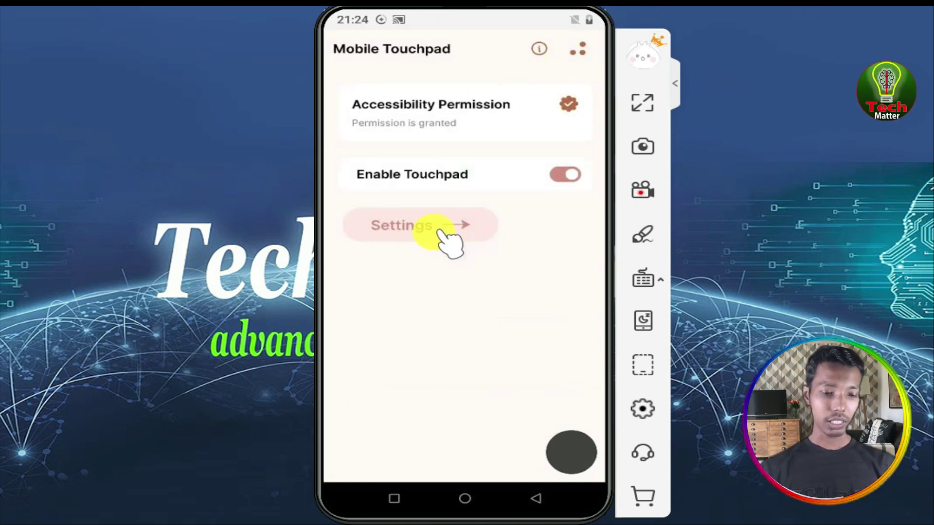
Make the minimize icon a plain circle at 14% size and 42% opacity
click(438, 227)
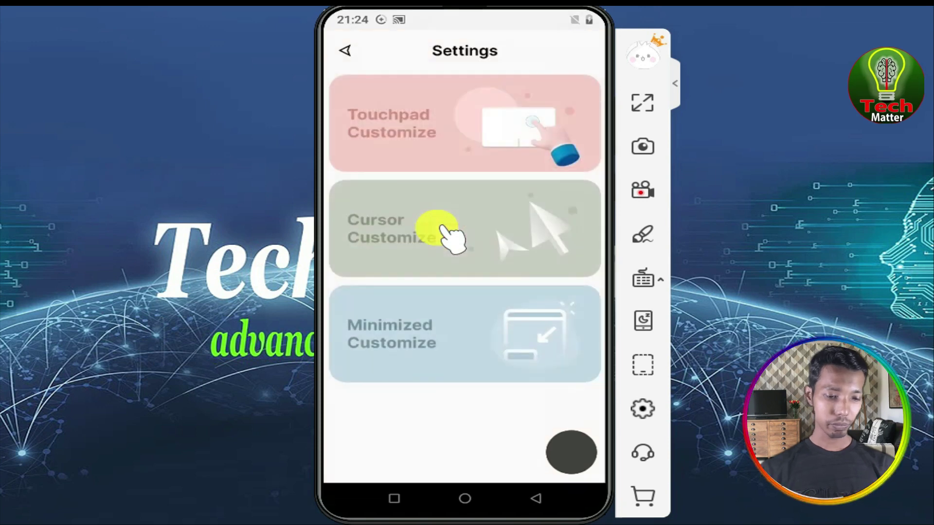
click(431, 342)
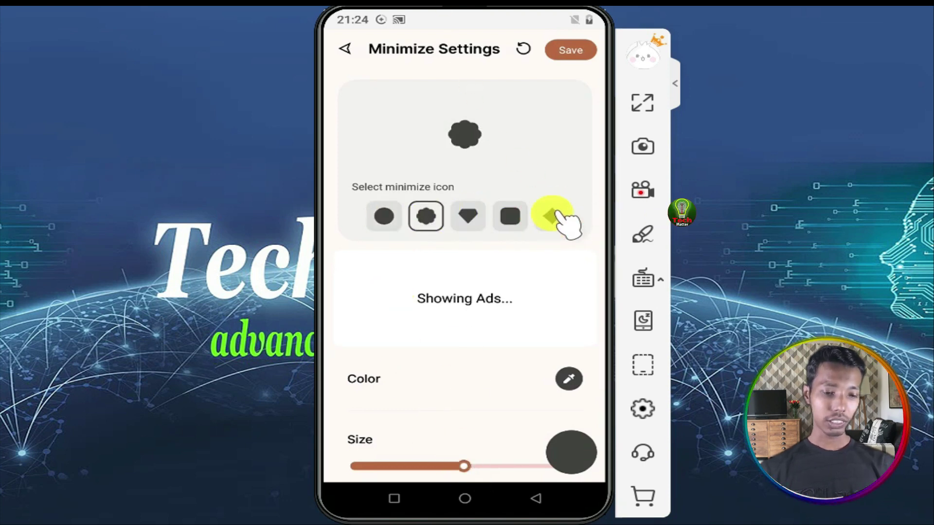
click(384, 216)
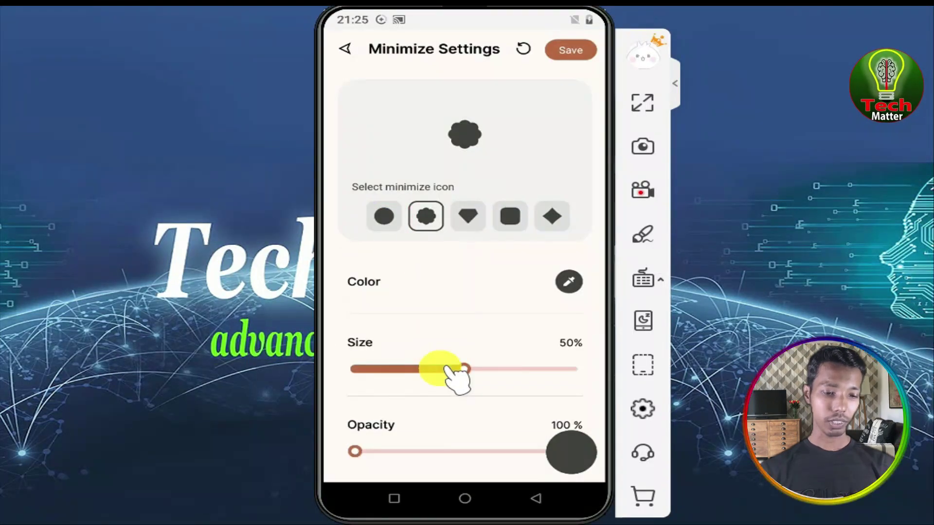
drag(464, 369, 398, 370)
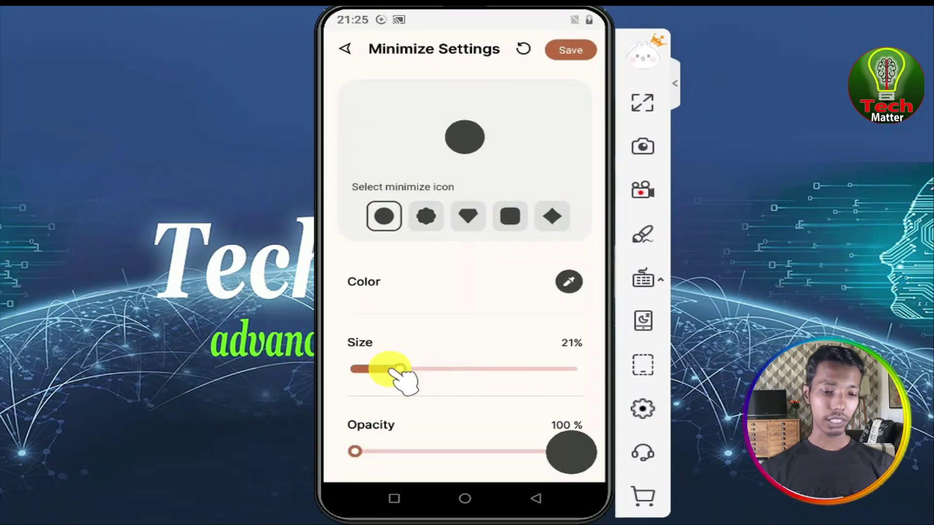
drag(355, 451, 496, 451)
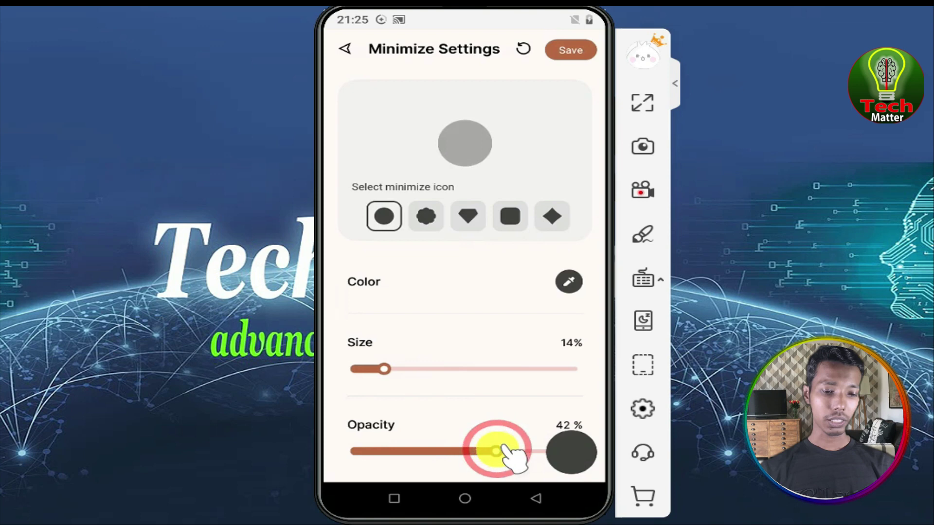
click(568, 50)
click(538, 494)
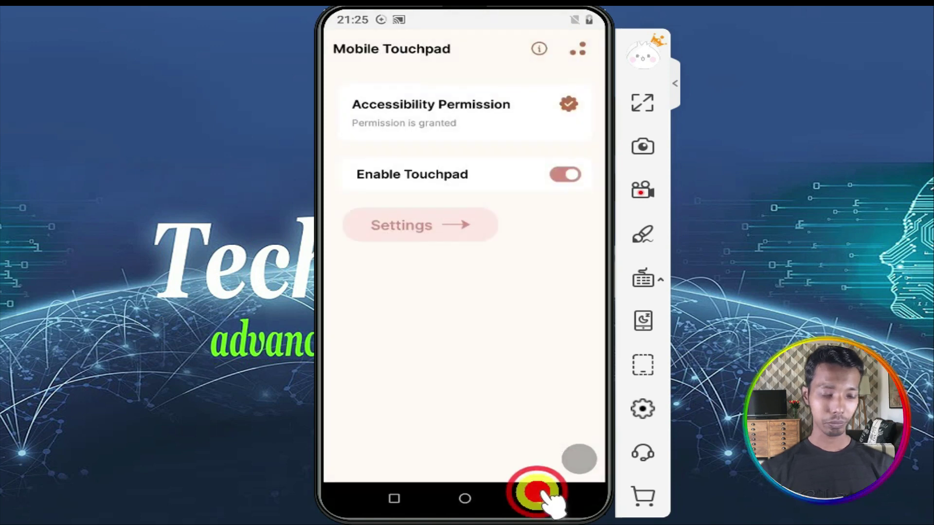
From the home screen, open the touchpad panel and launch Terminal Emulator with the pointer
click(465, 499)
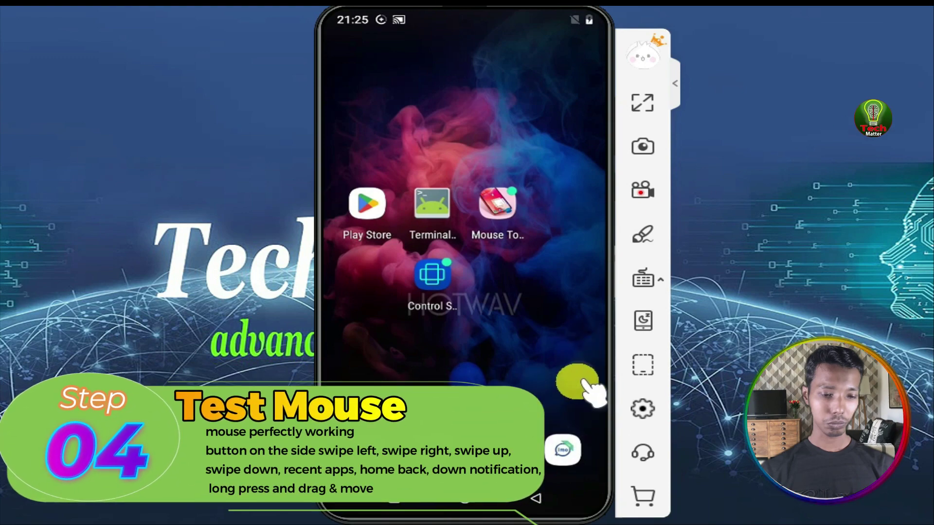
click(562, 449)
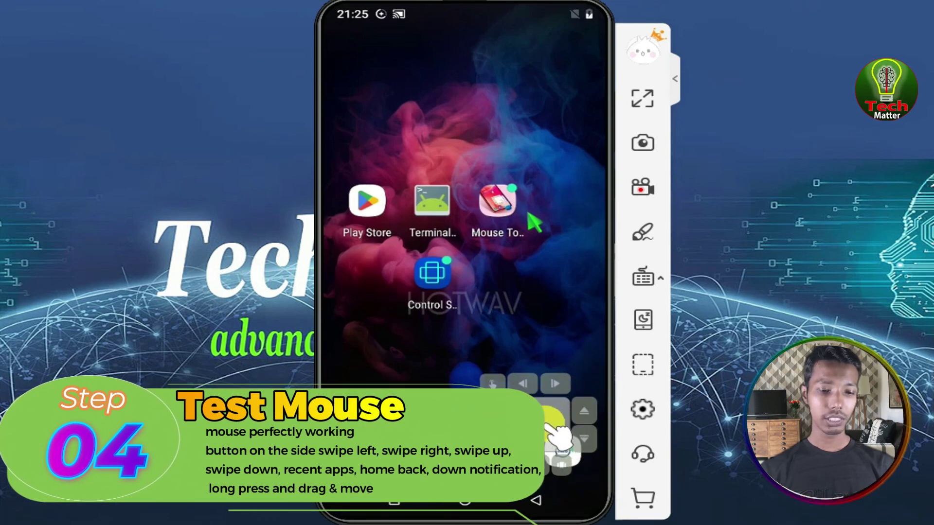
drag(554, 409, 540, 421)
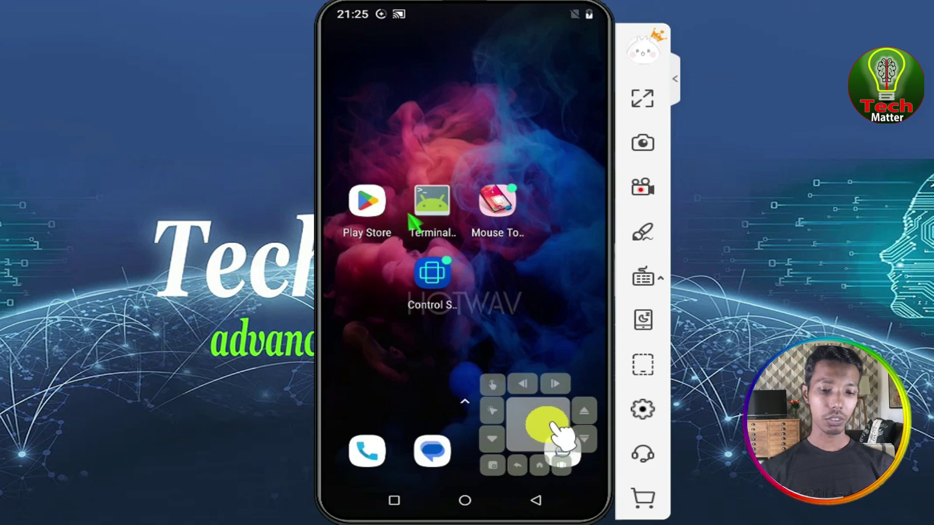
click(562, 436)
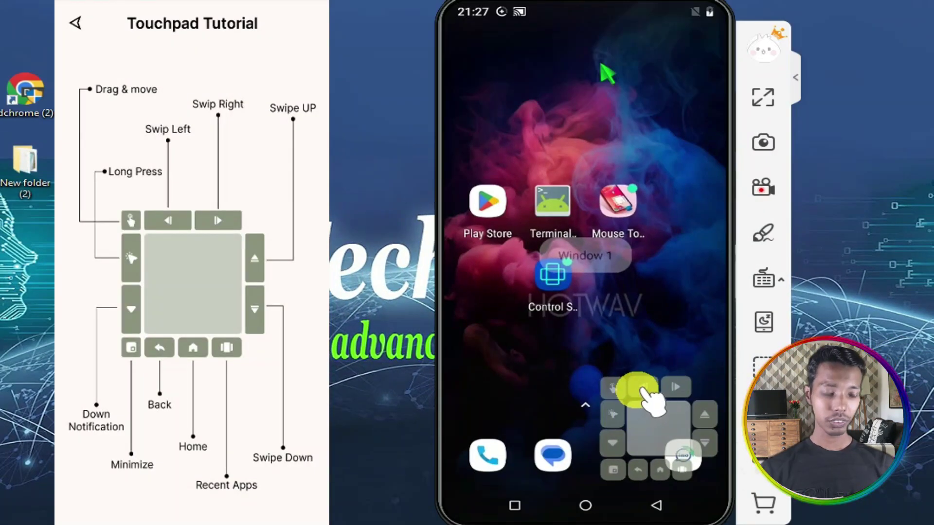
Tap through the touchpad, then pull down and close the notification shade and quick settings
click(645, 391)
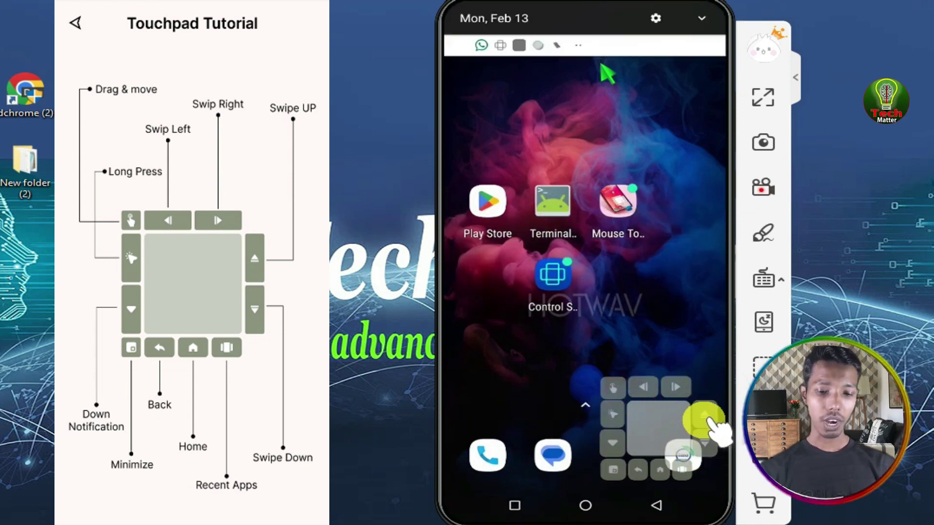
click(706, 423)
click(702, 442)
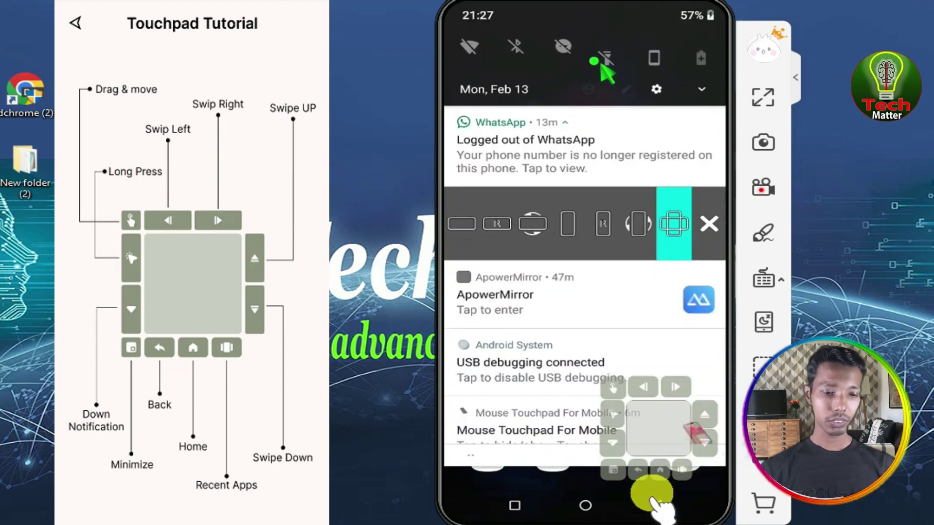
click(653, 500)
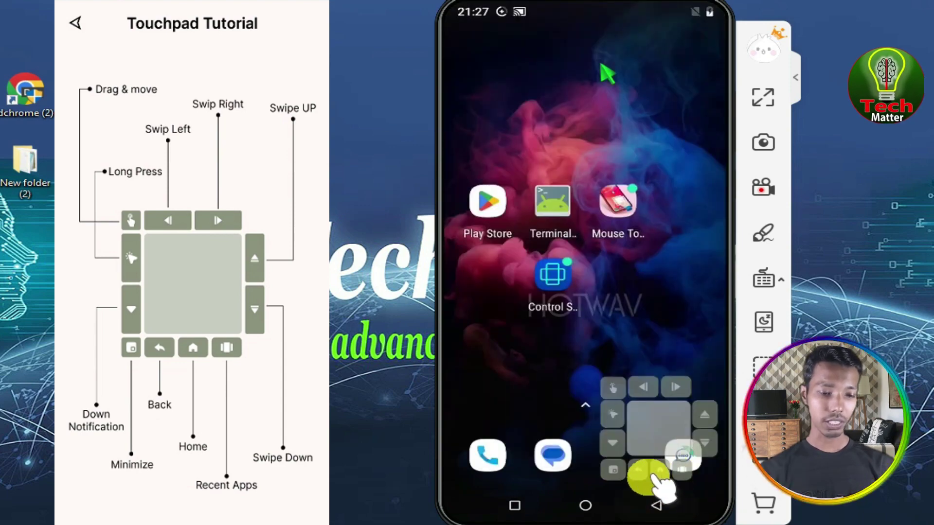
Test the home-page swipe, Recent Apps and Home buttons, then minimize and restore the panel
click(671, 473)
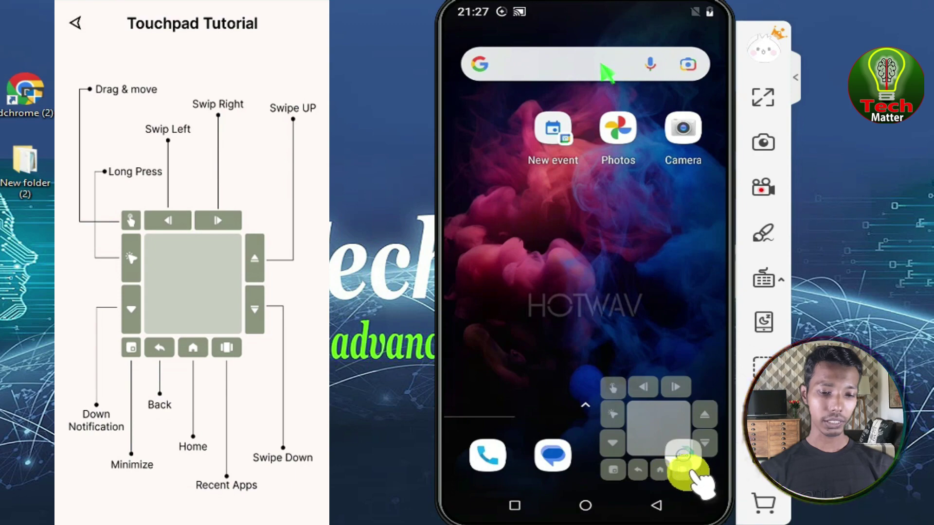
click(682, 470)
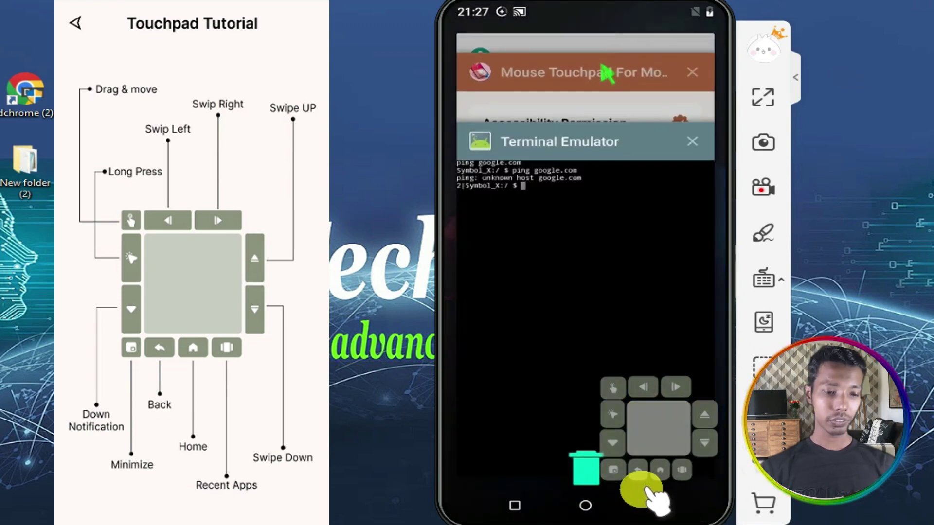
click(656, 471)
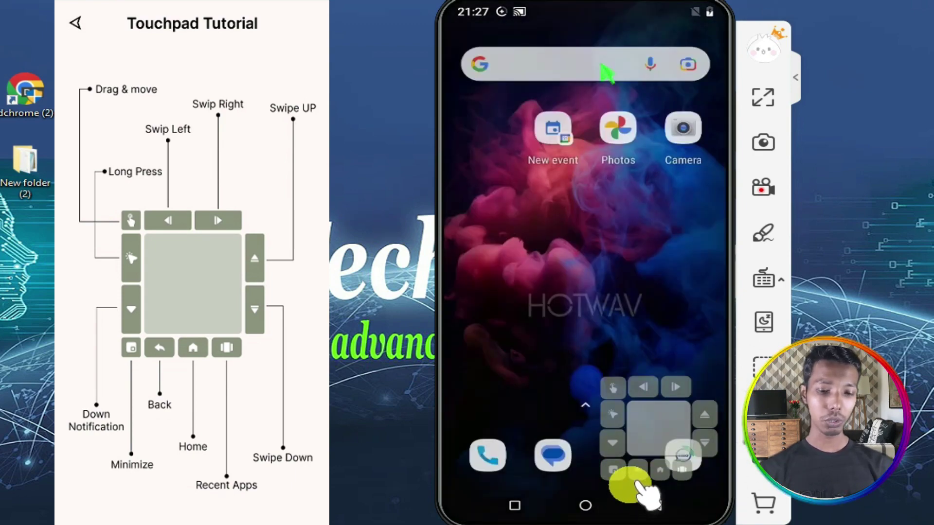
click(606, 473)
click(689, 386)
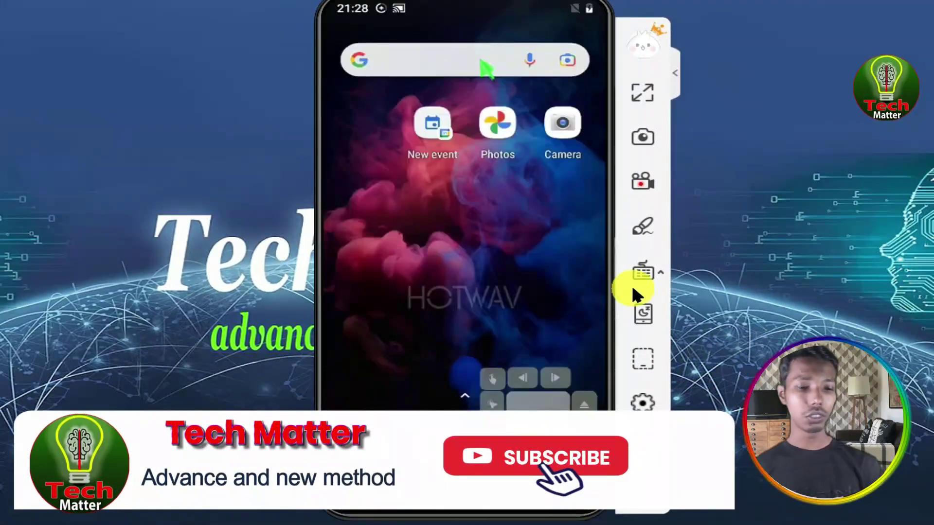
Flip through the home pages, launch Mouse Touchpad, and view its Touchpad Tutorial
drag(569, 302, 219, 323)
drag(573, 312, 525, 311)
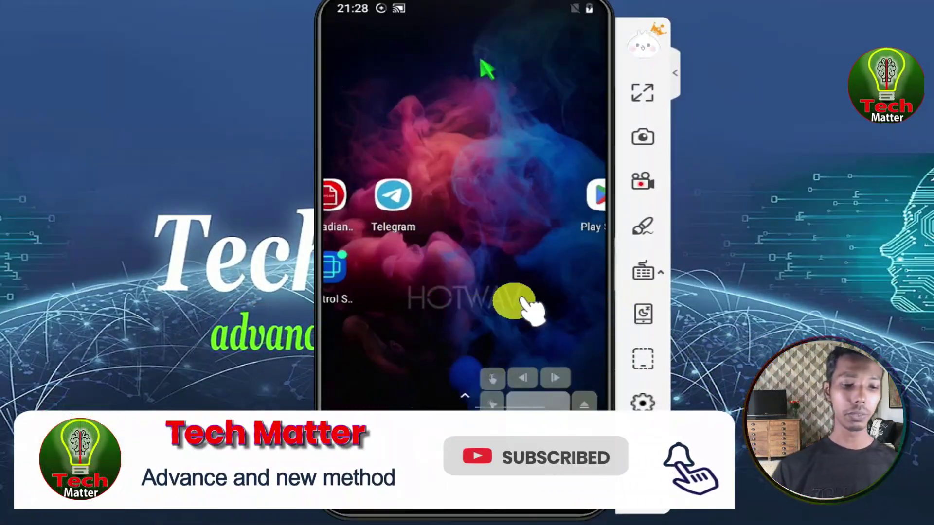
click(503, 199)
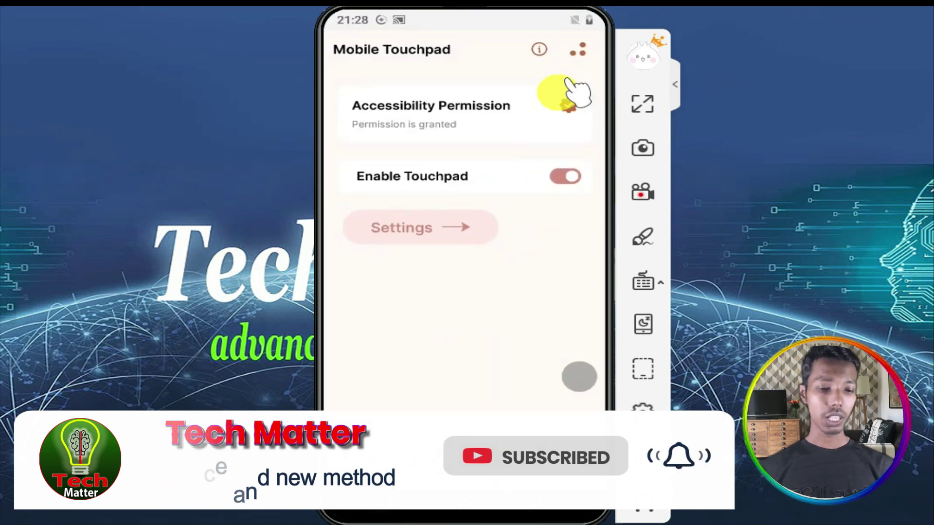
click(539, 51)
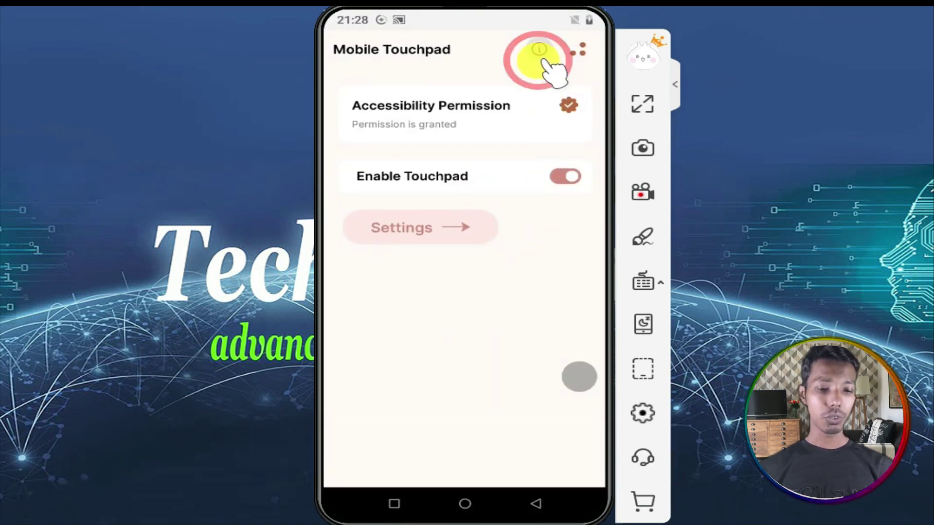